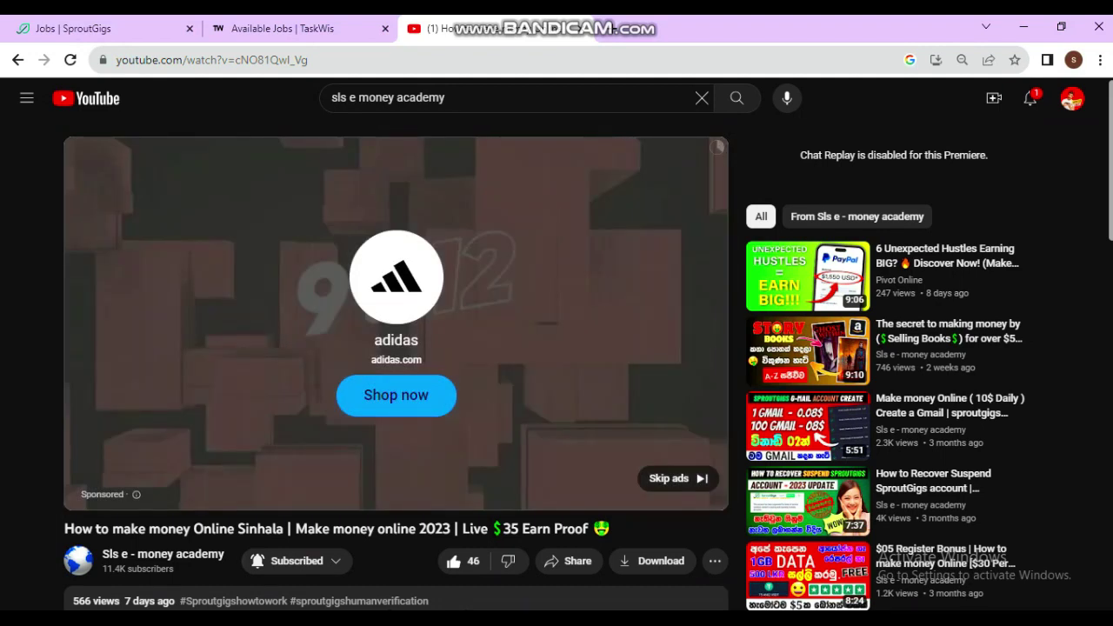
{"action": "scroll", "coordinate": [396, 348], "scroll_direction": "down", "scroll_amount": 3}
{"action": "scroll", "coordinate": [396, 348], "scroll_direction": "up", "scroll_amount": 1}
{"action": "scroll", "coordinate": [395, 348], "scroll_direction": "down", "scroll_amount": 2}
{"action": "scroll", "coordinate": [396, 348], "scroll_direction": "down", "scroll_amount": 2}
{"action": "scroll", "coordinate": [395, 348], "scroll_direction": "down", "scroll_amount": 1}
{"action": "scroll", "coordinate": [395, 347], "scroll_direction": "down", "scroll_amount": 2}
{"action": "scroll", "coordinate": [396, 348], "scroll_direction": "down", "scroll_amount": 2}
{"action": "scroll", "coordinate": [396, 348], "scroll_direction": "down", "scroll_amount": 5}
{"action": "scroll", "coordinate": [396, 348], "scroll_direction": "down", "scroll_amount": 3}
{"action": "scroll", "coordinate": [396, 348], "scroll_direction": "down", "scroll_amount": 2}
{"action": "scroll", "coordinate": [395, 348], "scroll_direction": "down", "scroll_amount": 2}
{"action": "scroll", "coordinate": [191, 385], "scroll_direction": "down", "scroll_amount": 2}
{"action": "scroll", "coordinate": [191, 386], "scroll_direction": "down", "scroll_amount": 3}
{"action": "scroll", "coordinate": [190, 385], "scroll_direction": "down", "scroll_amount": 1}
{"action": "scroll", "coordinate": [391, 348], "scroll_direction": "up", "scroll_amount": 5}
{"action": "scroll", "coordinate": [391, 348], "scroll_direction": "up", "scroll_amount": 5}
{"action": "scroll", "coordinate": [392, 348], "scroll_direction": "up", "scroll_amount": 4}
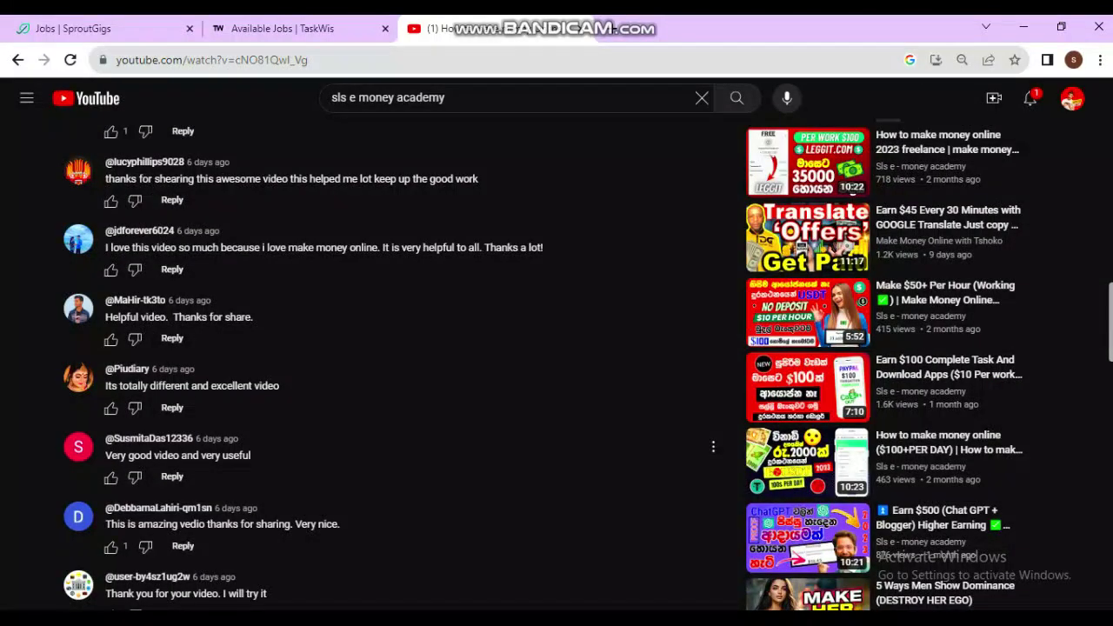
{"action": "scroll", "coordinate": [391, 347], "scroll_direction": "up", "scroll_amount": 5}
{"action": "scroll", "coordinate": [392, 348], "scroll_direction": "up", "scroll_amount": 1}
{"action": "scroll", "coordinate": [392, 348], "scroll_direction": "up", "scroll_amount": 5}
{"action": "scroll", "coordinate": [392, 348], "scroll_direction": "up", "scroll_amount": 5}
{"action": "scroll", "coordinate": [391, 348], "scroll_direction": "up", "scroll_amount": 5}
{"action": "scroll", "coordinate": [392, 348], "scroll_direction": "up", "scroll_amount": 3}
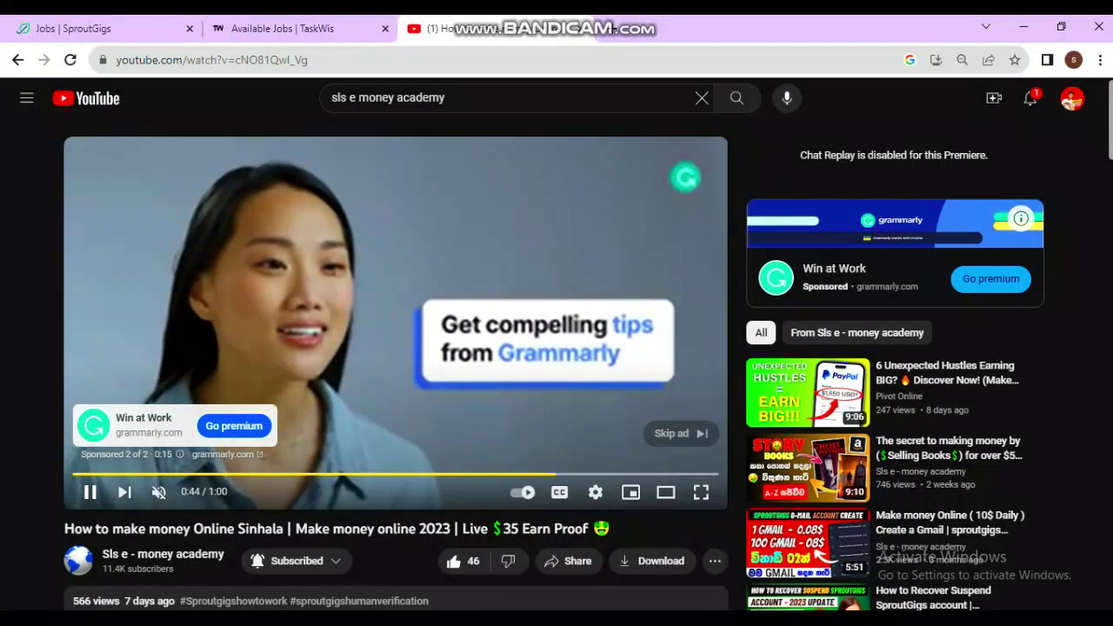
Pause the YouTube ad, then show and reload the TaskWis Available Jobs page.
{"action": "left_click", "coordinate": [90, 491]}
{"action": "left_click", "coordinate": [283, 28]}
{"action": "left_click", "coordinate": [70, 60]}
{"action": "scroll", "coordinate": [487, 261], "scroll_direction": "down", "scroll_amount": 4}
{"action": "scroll", "coordinate": [556, 348], "scroll_direction": "up", "scroll_amount": 4}
{"action": "left_click", "coordinate": [820, 234]}
{"action": "scroll", "coordinate": [557, 348], "scroll_direction": "down", "scroll_amount": 1}
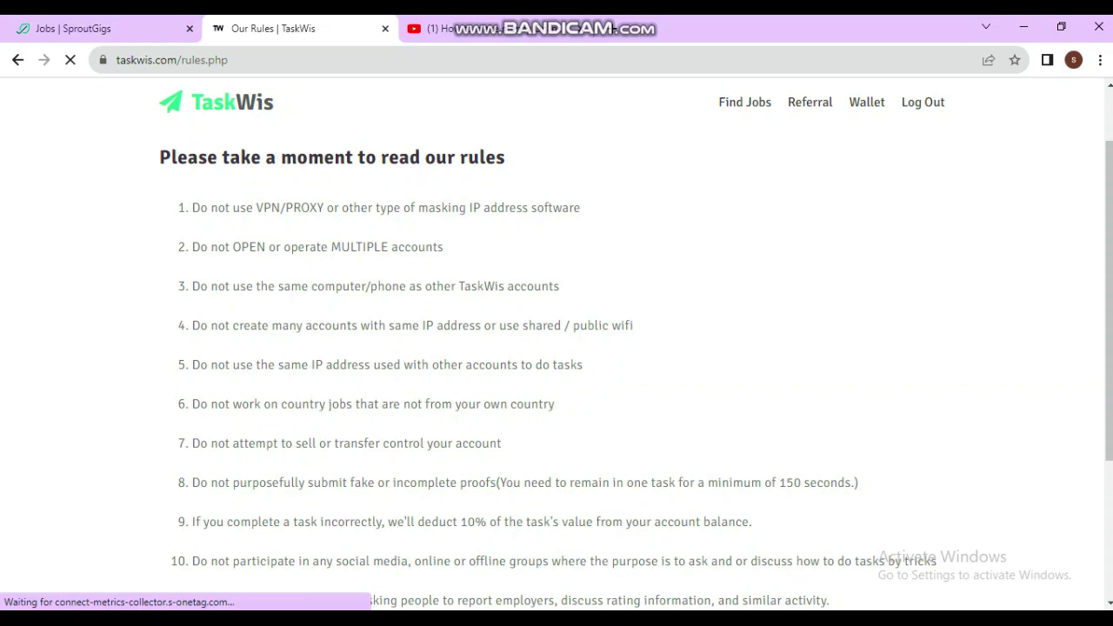
{"action": "left_click", "coordinate": [18, 59]}
{"action": "scroll", "coordinate": [557, 348], "scroll_direction": "down", "scroll_amount": 1}
{"action": "scroll", "coordinate": [556, 348], "scroll_direction": "down", "scroll_amount": 3}
{"action": "scroll", "coordinate": [557, 348], "scroll_direction": "up", "scroll_amount": 2}
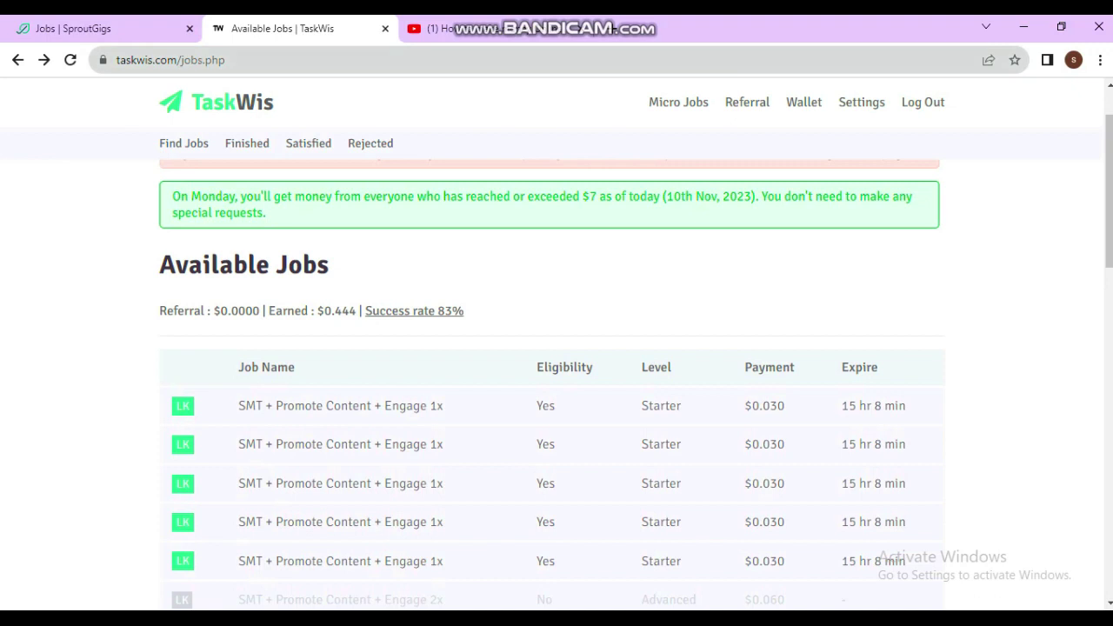
On YouTube, replace the previous query with a search for 'taskwis website sinhala'.
{"action": "left_click", "coordinate": [488, 28]}
{"action": "left_click", "coordinate": [391, 97]}
{"action": "key", "text": "ctrl+a"}
{"action": "type", "text": "taskwis web"}
{"action": "key", "text": "Down"}
{"action": "key", "text": "Return"}
{"action": "scroll", "coordinate": [634, 365], "scroll_direction": "down", "scroll_amount": 4}
{"action": "scroll", "coordinate": [635, 366], "scroll_direction": "down", "scroll_amount": 4}
{"action": "scroll", "coordinate": [635, 365], "scroll_direction": "down", "scroll_amount": 3}
{"action": "scroll", "coordinate": [635, 365], "scroll_direction": "down", "scroll_amount": 4}
{"action": "scroll", "coordinate": [635, 365], "scroll_direction": "down", "scroll_amount": 2}
{"action": "scroll", "coordinate": [635, 365], "scroll_direction": "down", "scroll_amount": 1}
{"action": "scroll", "coordinate": [634, 365], "scroll_direction": "down", "scroll_amount": 2}
{"action": "scroll", "coordinate": [635, 365], "scroll_direction": "up", "scroll_amount": 4}
{"action": "scroll", "coordinate": [635, 365], "scroll_direction": "up", "scroll_amount": 1}
{"action": "scroll", "coordinate": [635, 365], "scroll_direction": "up", "scroll_amount": 4}
{"action": "scroll", "coordinate": [635, 365], "scroll_direction": "up", "scroll_amount": 4}
{"action": "scroll", "coordinate": [635, 366], "scroll_direction": "down", "scroll_amount": 4}
{"action": "scroll", "coordinate": [635, 365], "scroll_direction": "down", "scroll_amount": 3}
{"action": "scroll", "coordinate": [635, 365], "scroll_direction": "down", "scroll_amount": 3}
{"action": "scroll", "coordinate": [635, 366], "scroll_direction": "down", "scroll_amount": 2}
{"action": "scroll", "coordinate": [635, 365], "scroll_direction": "down", "scroll_amount": 2}
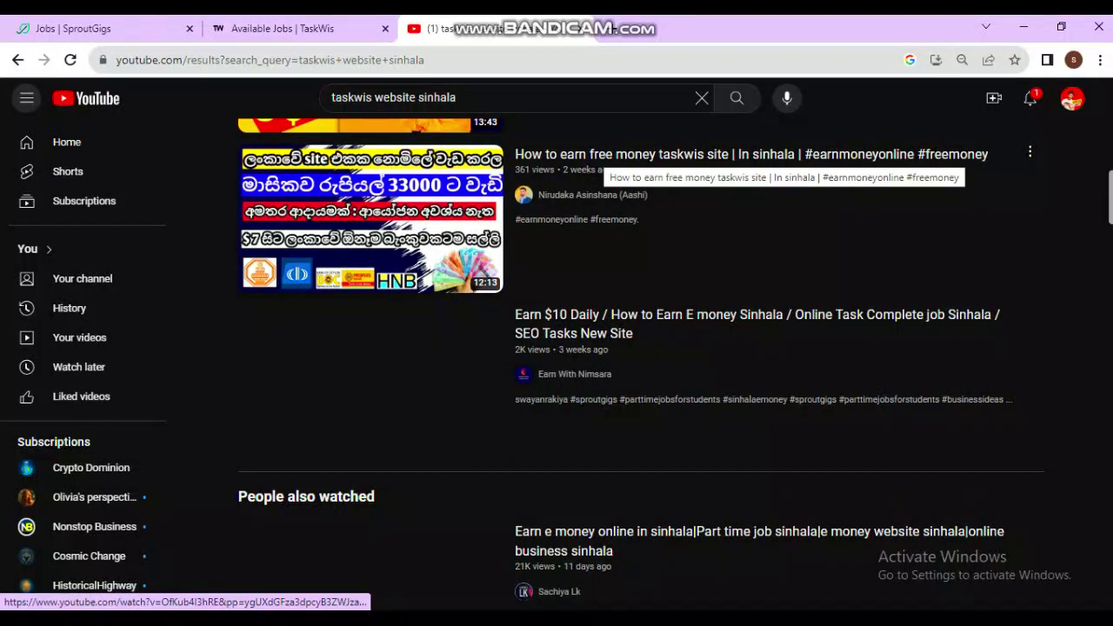
{"action": "scroll", "coordinate": [635, 366], "scroll_direction": "down", "scroll_amount": 2}
{"action": "scroll", "coordinate": [634, 365], "scroll_direction": "up", "scroll_amount": 4}
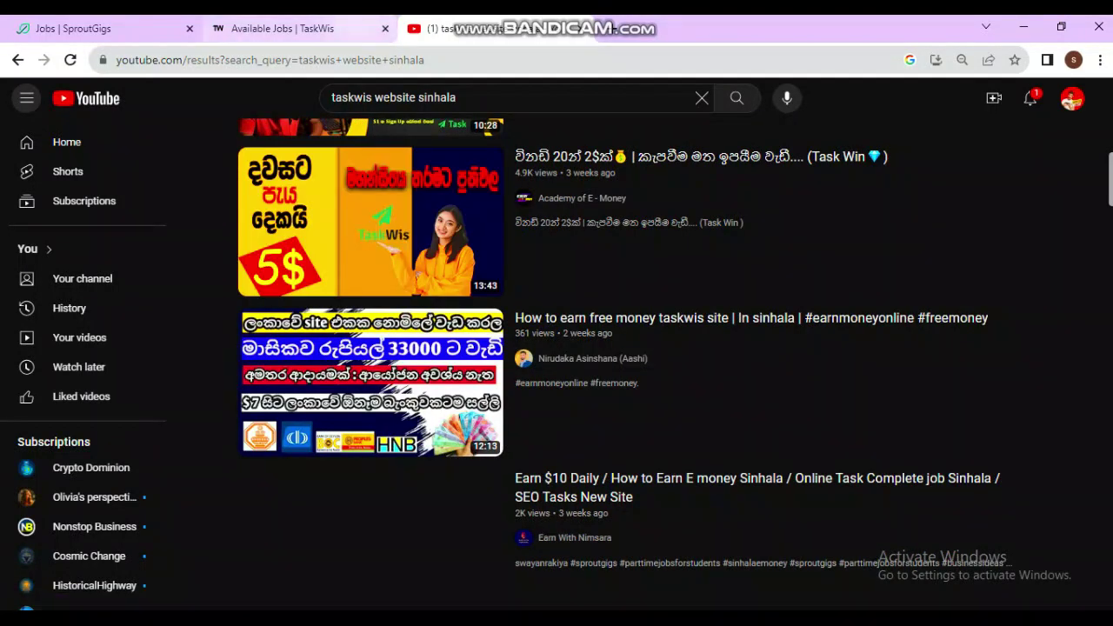
{"action": "scroll", "coordinate": [374, 347], "scroll_direction": "up", "scroll_amount": 3}
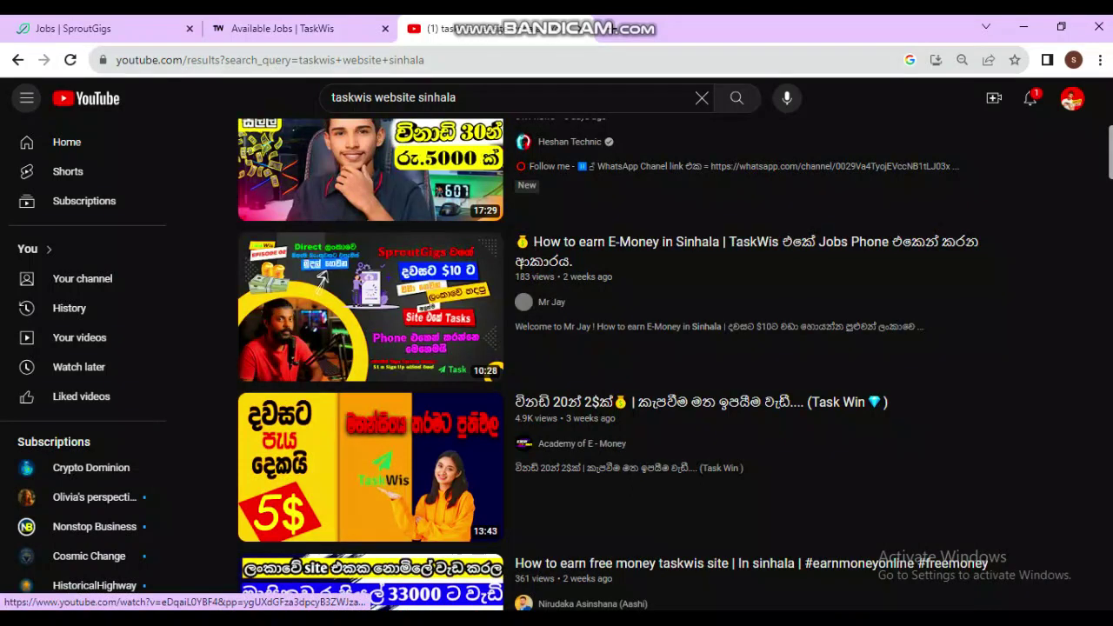
{"action": "scroll", "coordinate": [371, 348], "scroll_direction": "up", "scroll_amount": 1}
{"action": "scroll", "coordinate": [322, 400], "scroll_direction": "up", "scroll_amount": 3}
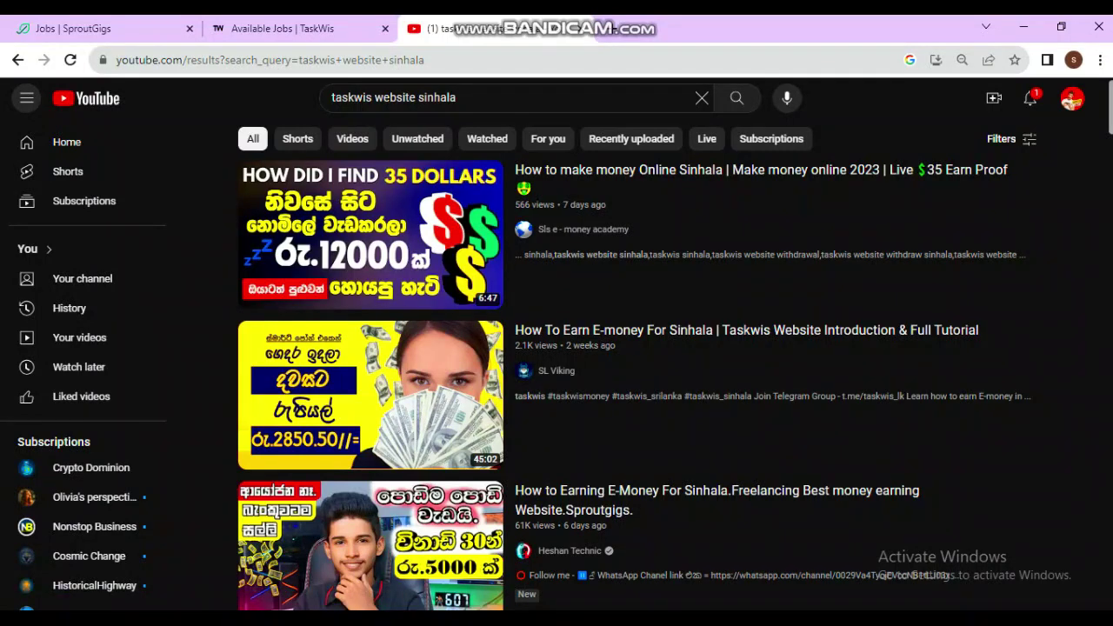
Return to the TaskWis Available Jobs tab showing the $0.030 starter jobs.
{"action": "left_click", "coordinate": [283, 27]}
{"action": "scroll", "coordinate": [557, 347], "scroll_direction": "down", "scroll_amount": 3}
{"action": "scroll", "coordinate": [556, 347], "scroll_direction": "up", "scroll_amount": 5}
{"action": "left_click", "coordinate": [803, 101]}
{"action": "left_click", "coordinate": [393, 192]}
{"action": "scroll", "coordinate": [557, 348], "scroll_direction": "down", "scroll_amount": 3}
{"action": "scroll", "coordinate": [557, 348], "scroll_direction": "up", "scroll_amount": 3}
{"action": "left_click", "coordinate": [18, 60]}
{"action": "left_click", "coordinate": [685, 102]}
{"action": "scroll", "coordinate": [556, 348], "scroll_direction": "down", "scroll_amount": 1}
{"action": "key", "text": "F5"}
{"action": "scroll", "coordinate": [556, 348], "scroll_direction": "down", "scroll_amount": 2}
{"action": "scroll", "coordinate": [556, 347], "scroll_direction": "up", "scroll_amount": 1}
{"action": "scroll", "coordinate": [557, 348], "scroll_direction": "up", "scroll_amount": 1}
{"action": "scroll", "coordinate": [556, 347], "scroll_direction": "up", "scroll_amount": 1}
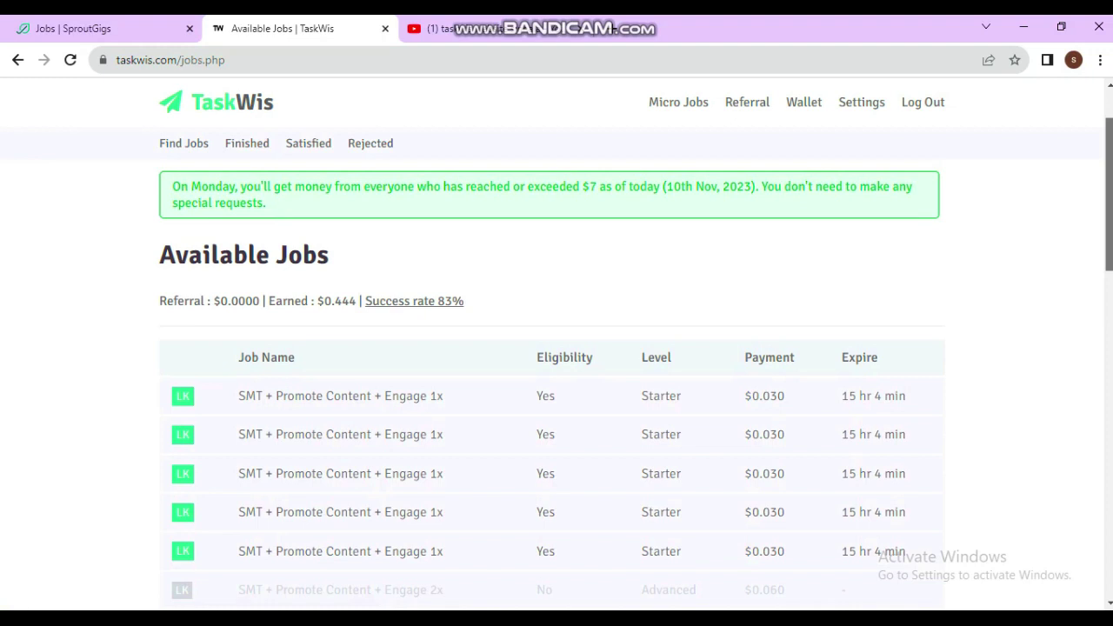
{"action": "scroll", "coordinate": [556, 348], "scroll_direction": "up", "scroll_amount": 1}
{"action": "scroll", "coordinate": [557, 348], "scroll_direction": "up", "scroll_amount": 1}
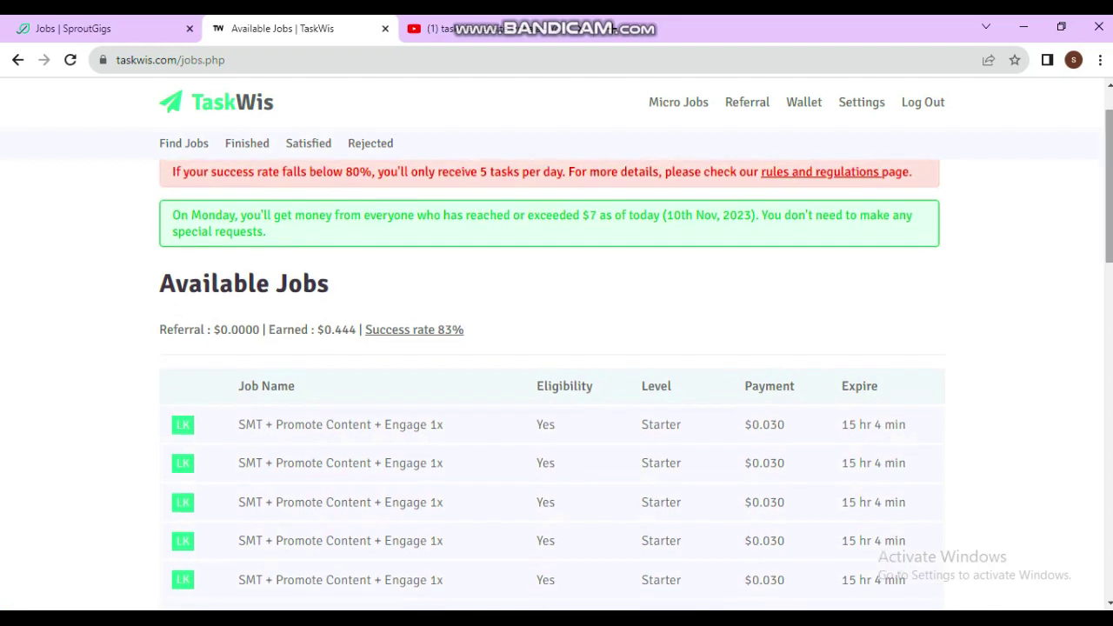